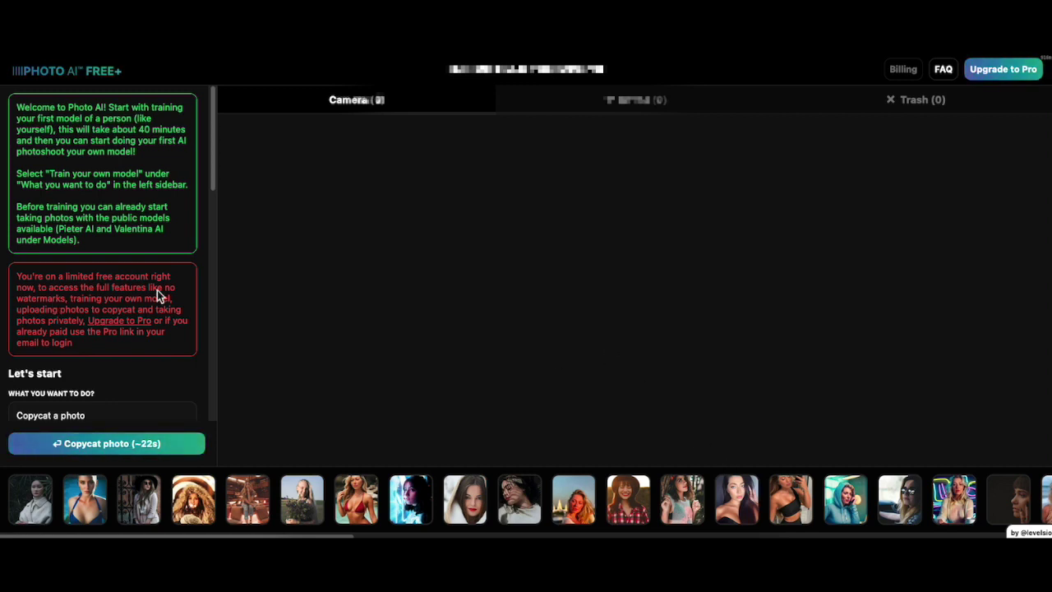
- Switch the Photo AI task to training your own model
scroll(157, 290, down, 2)
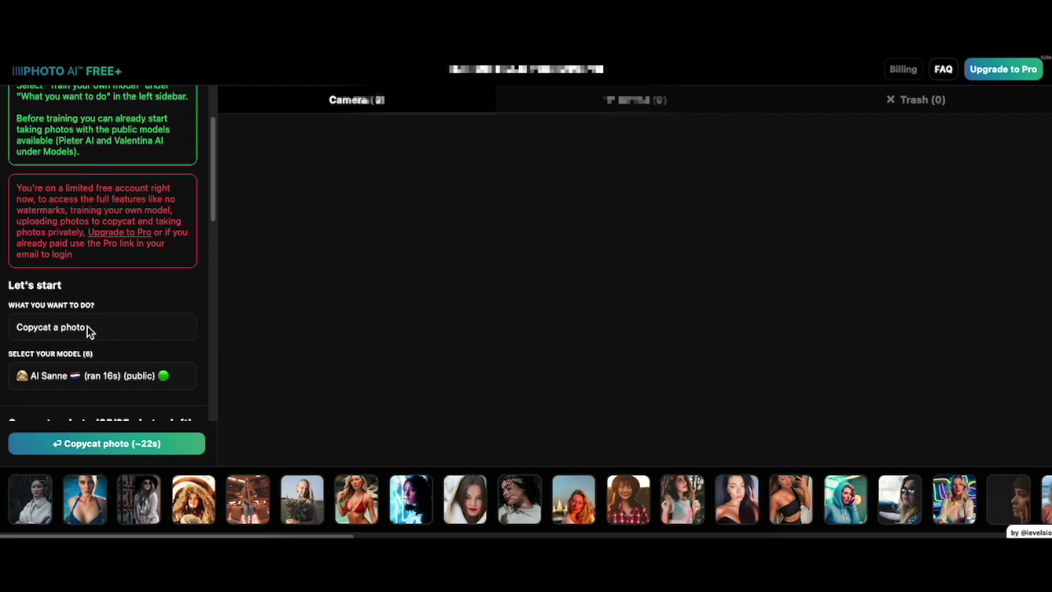
scroll(87, 326, down, 1)
click(73, 285)
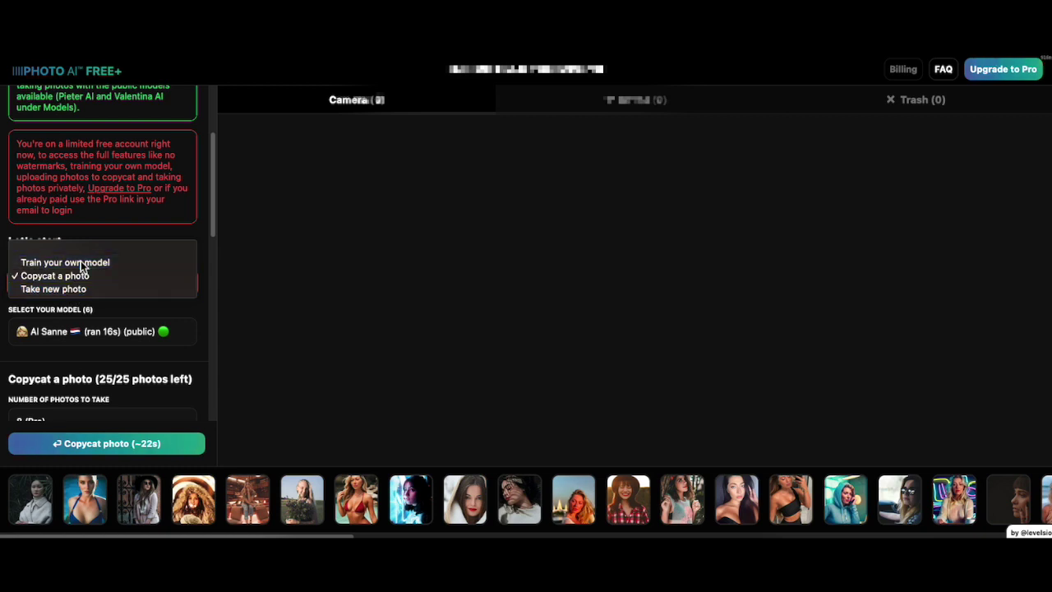
click(83, 262)
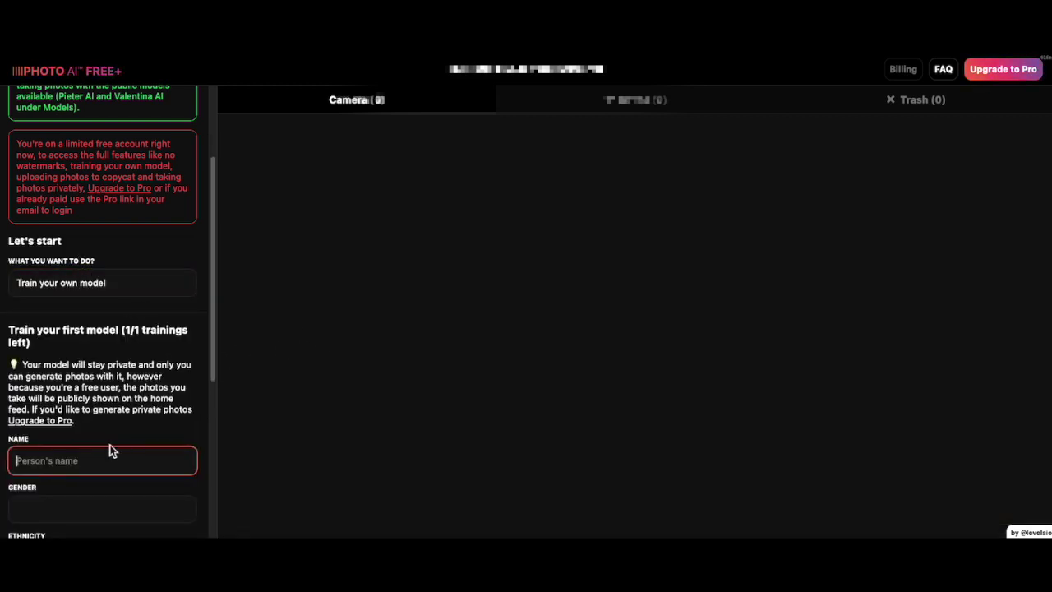
- Fill the new-model form as George, a South Asian man, and begin adding photos
text(George)
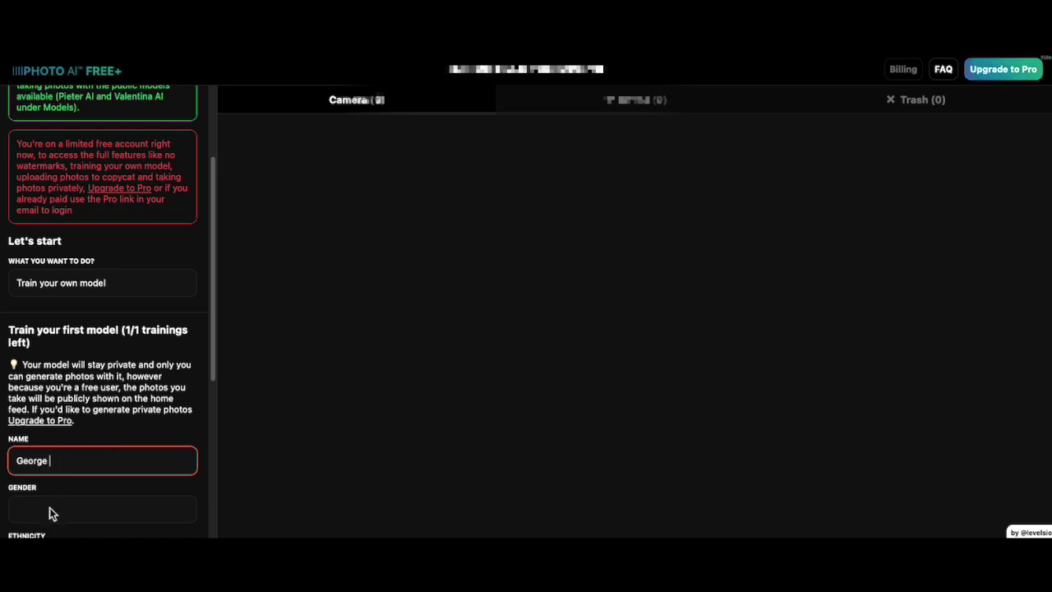
click(50, 512)
click(55, 459)
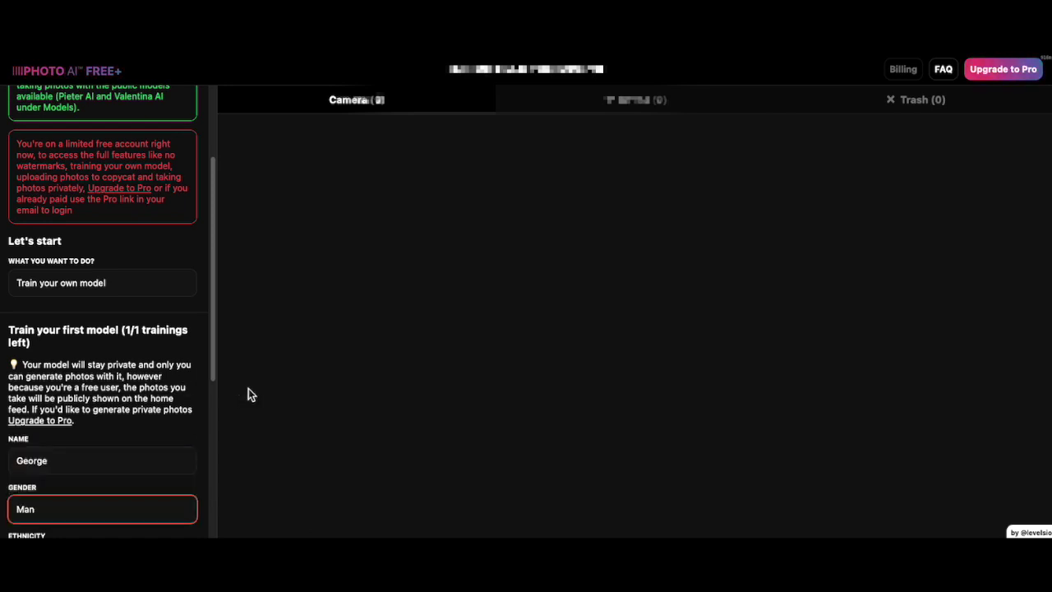
scroll(173, 402, down, 2)
scroll(174, 404, down, 3)
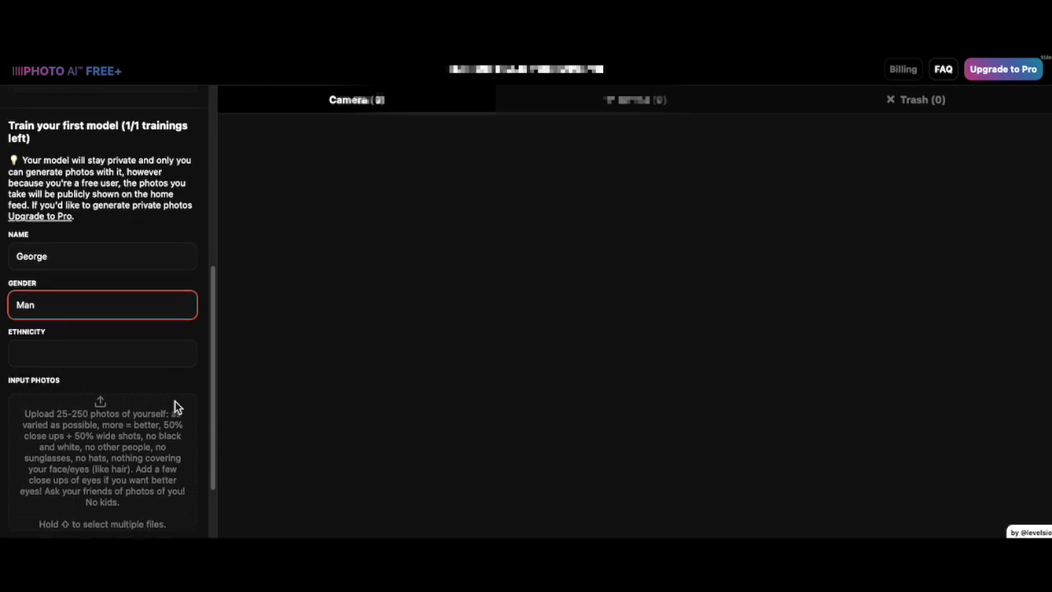
click(127, 349)
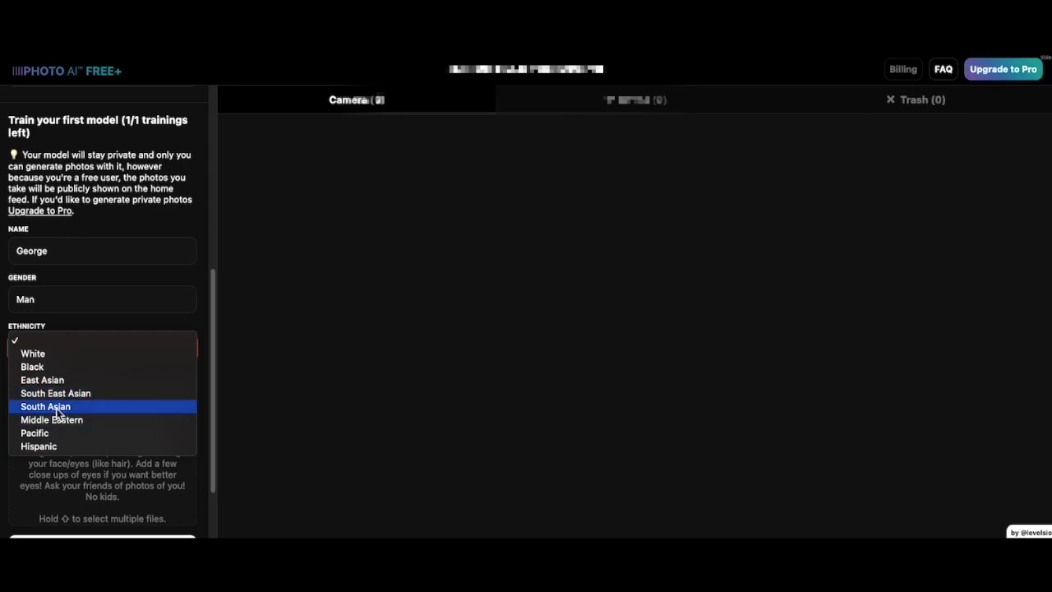
click(57, 407)
scroll(86, 415, down, 2)
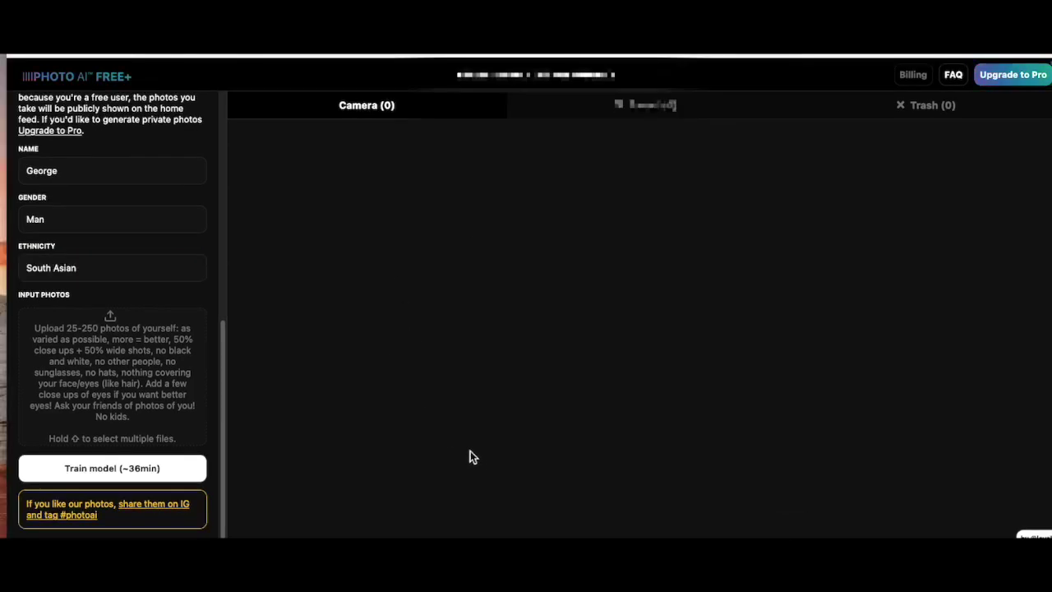
click(106, 374)
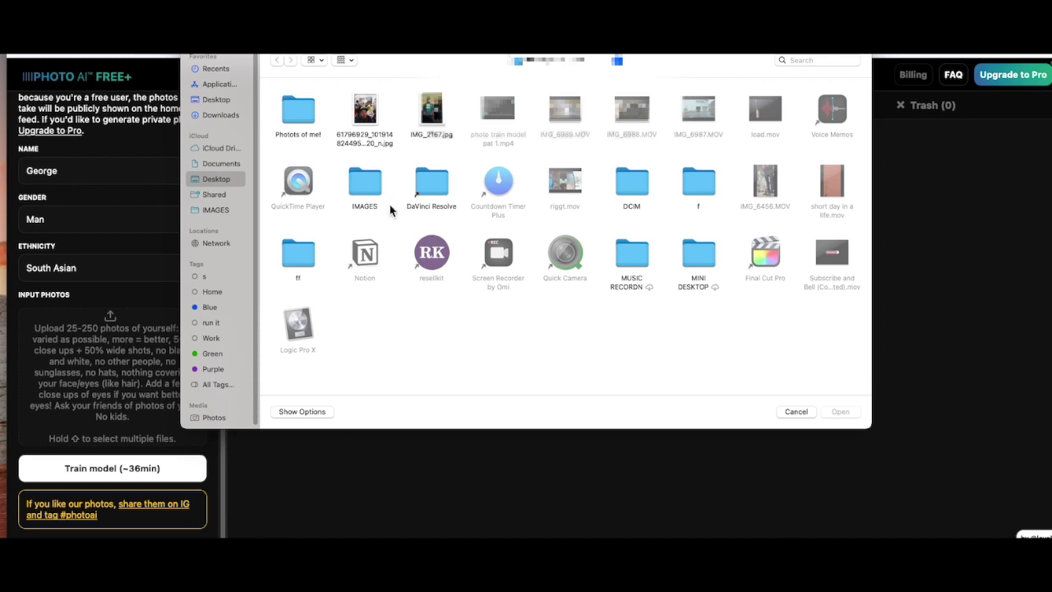
- Select every photo in the 'Photots of me' folder and upload them
double_click(310, 125)
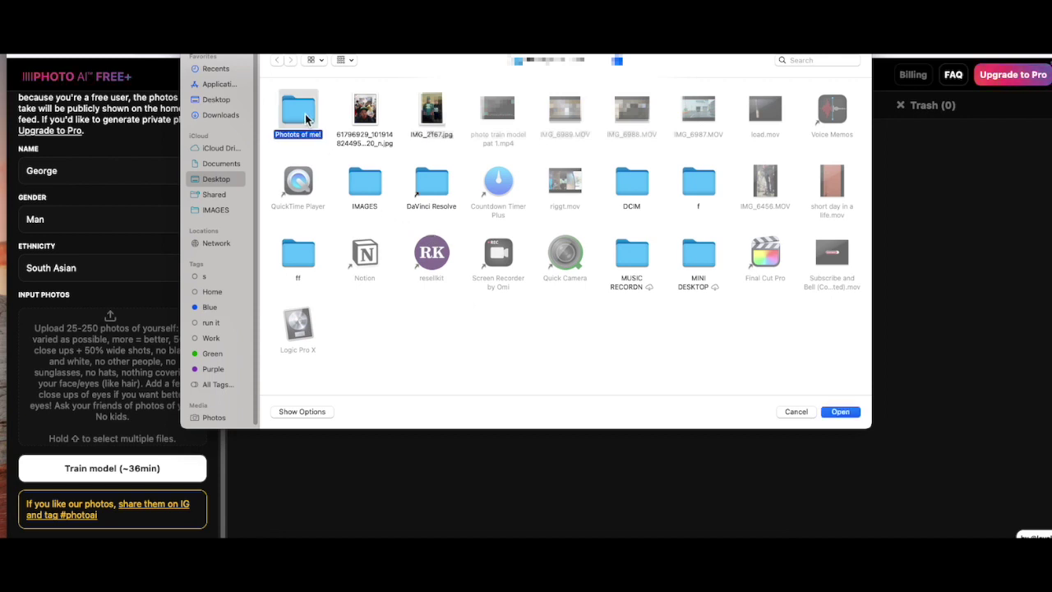
scroll(391, 243, down, 2)
scroll(391, 243, up, 2)
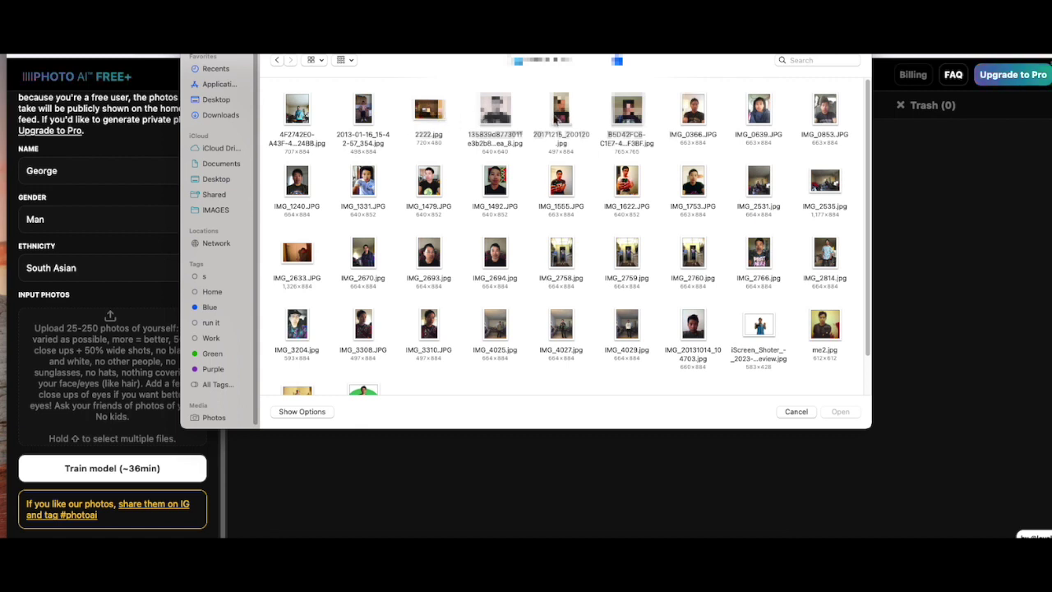
scroll(451, 202, down, 2)
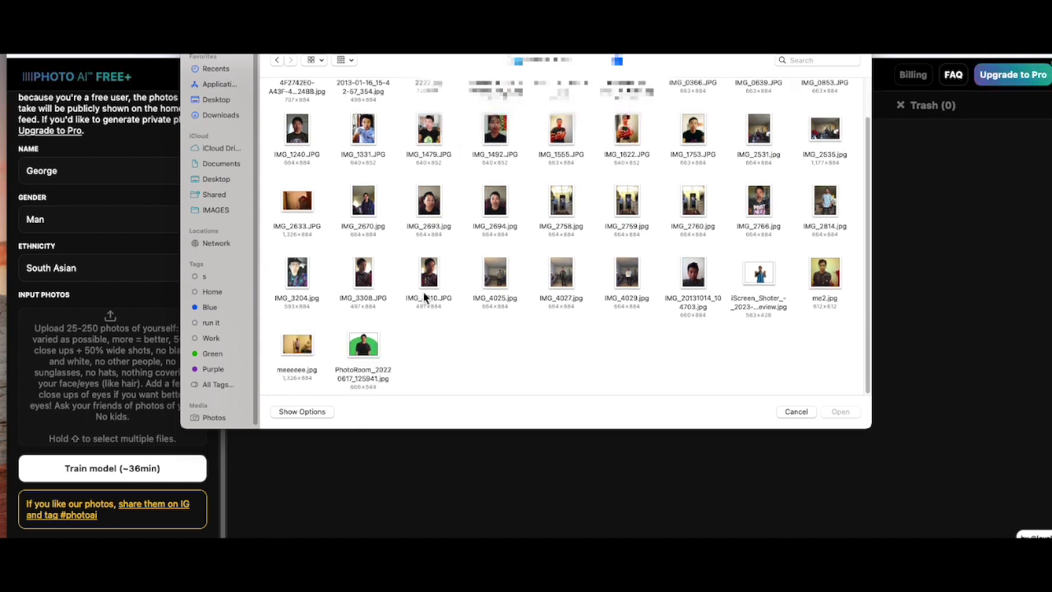
click(426, 294)
key(super+a)
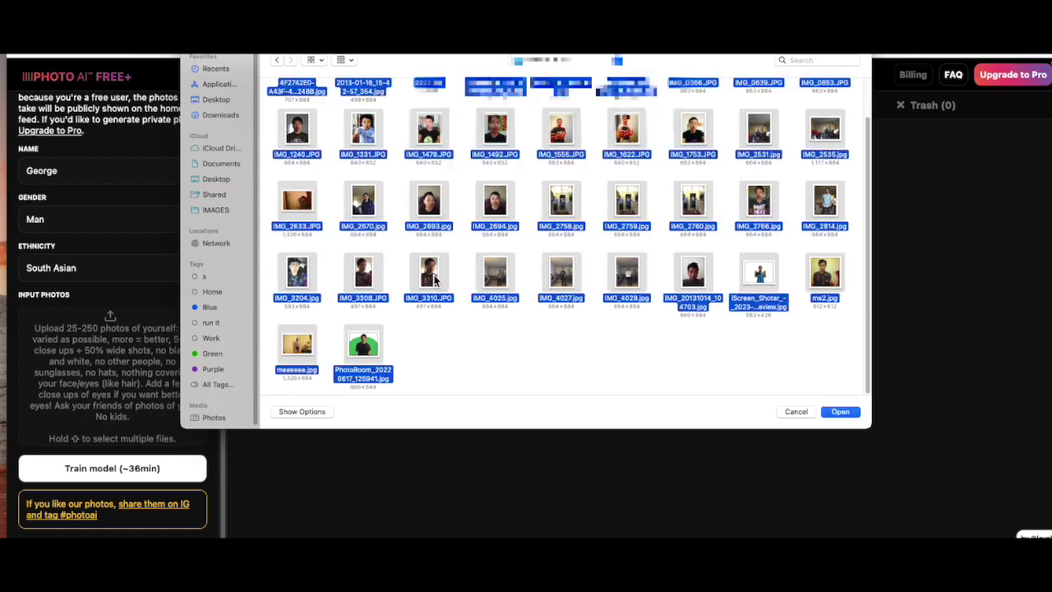
click(841, 412)
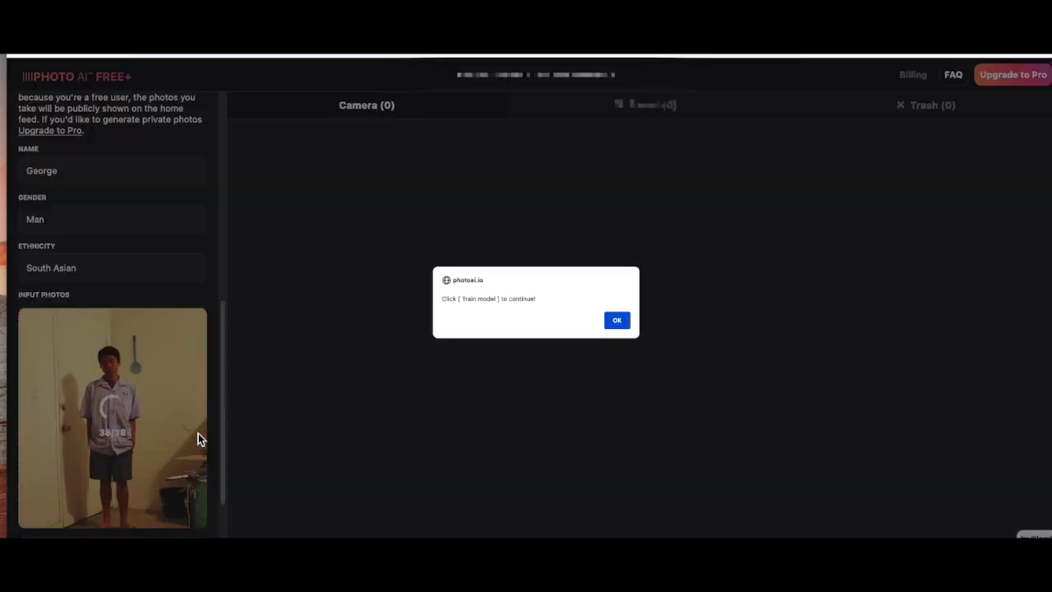
- Start training George (~36 min), accepting the 38-photo warning and dismissing the alerts
click(616, 322)
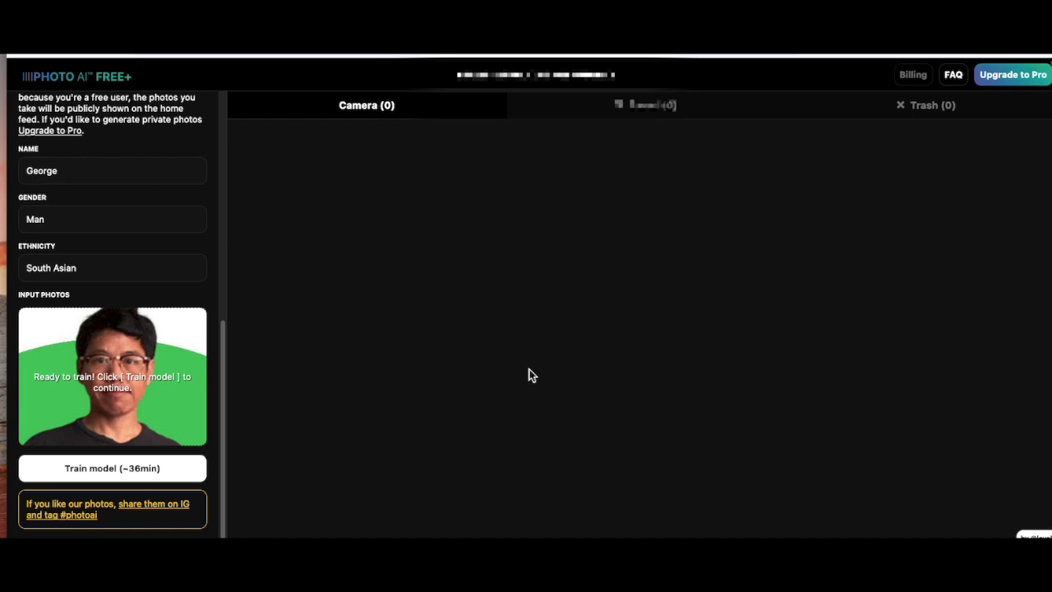
click(128, 468)
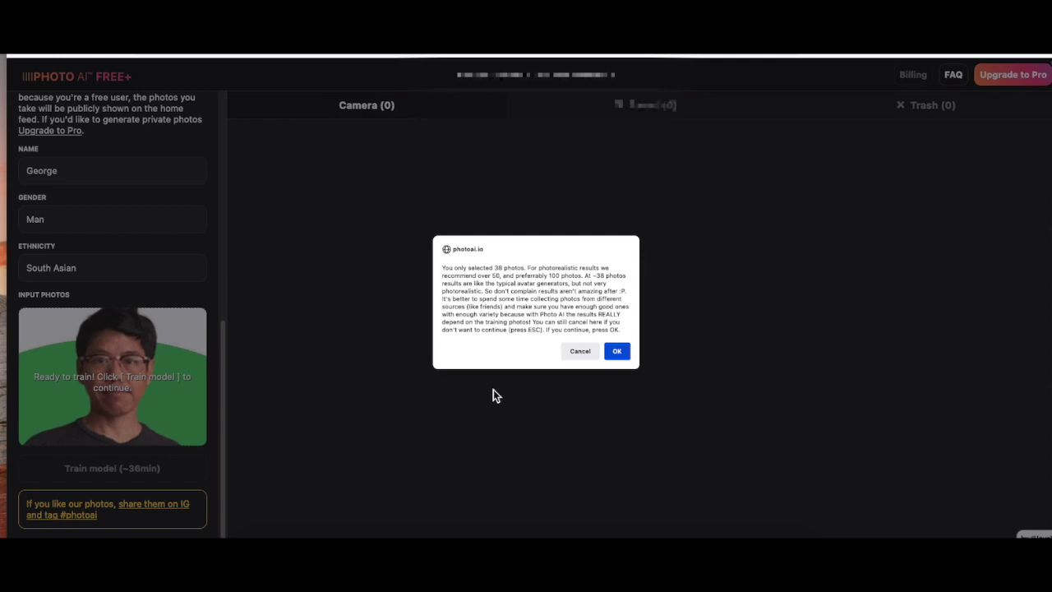
click(615, 349)
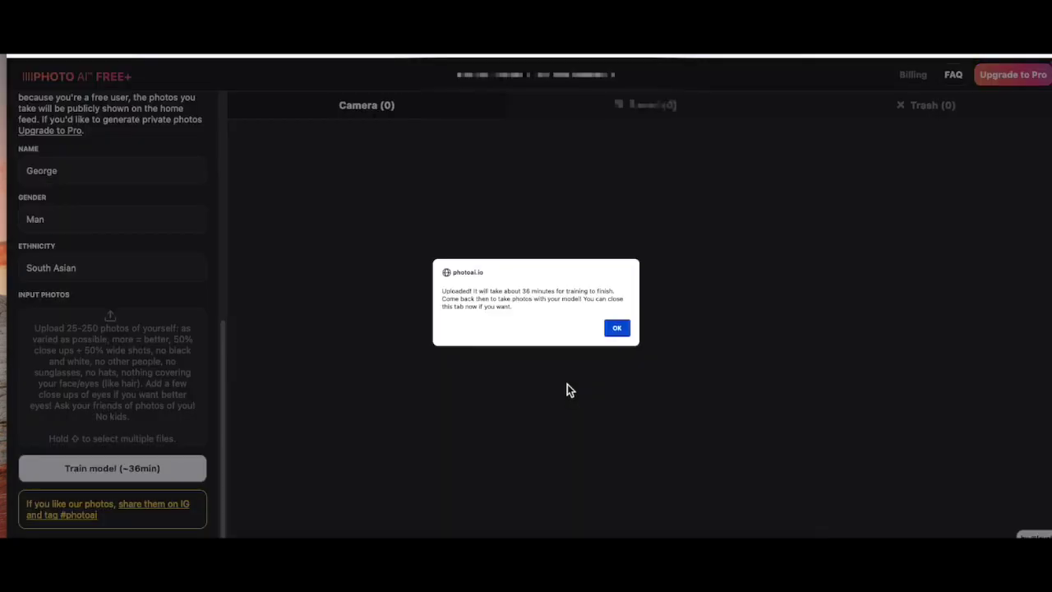
click(616, 329)
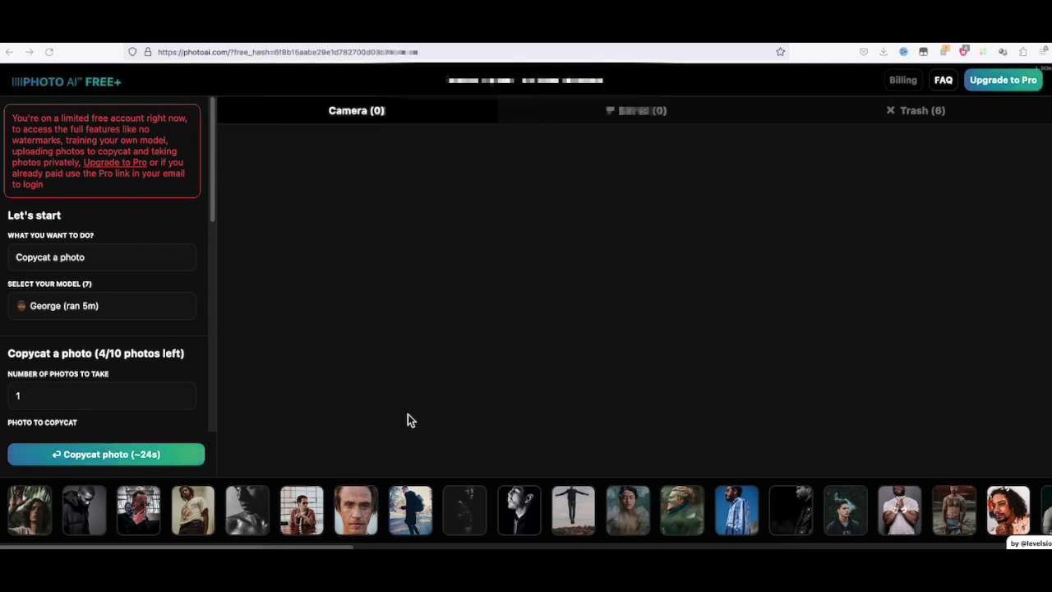
- Keep Copycat a photo as the task, George as the model, and one photo
click(78, 259)
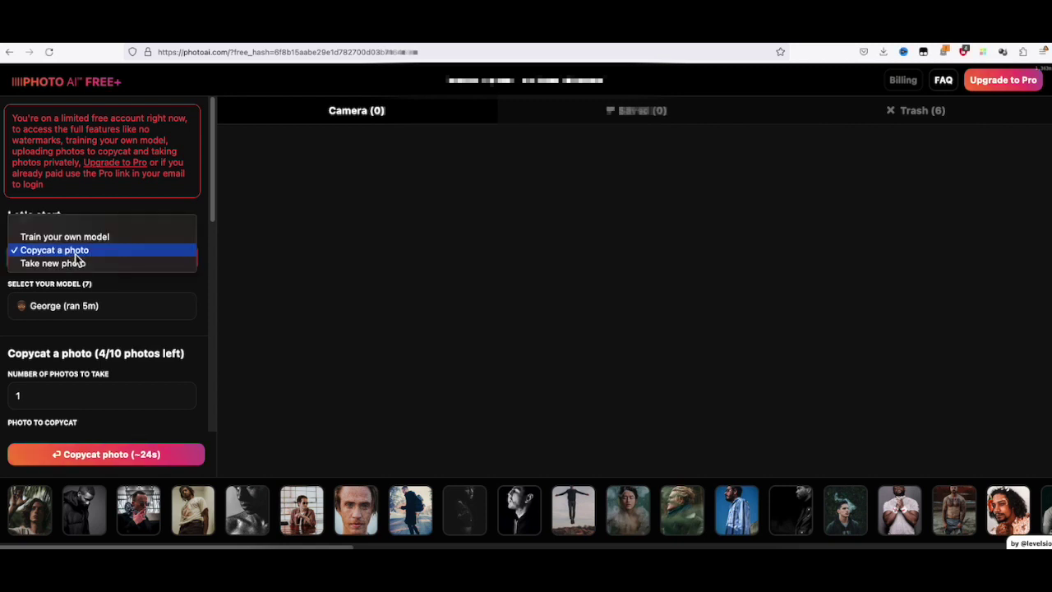
click(74, 255)
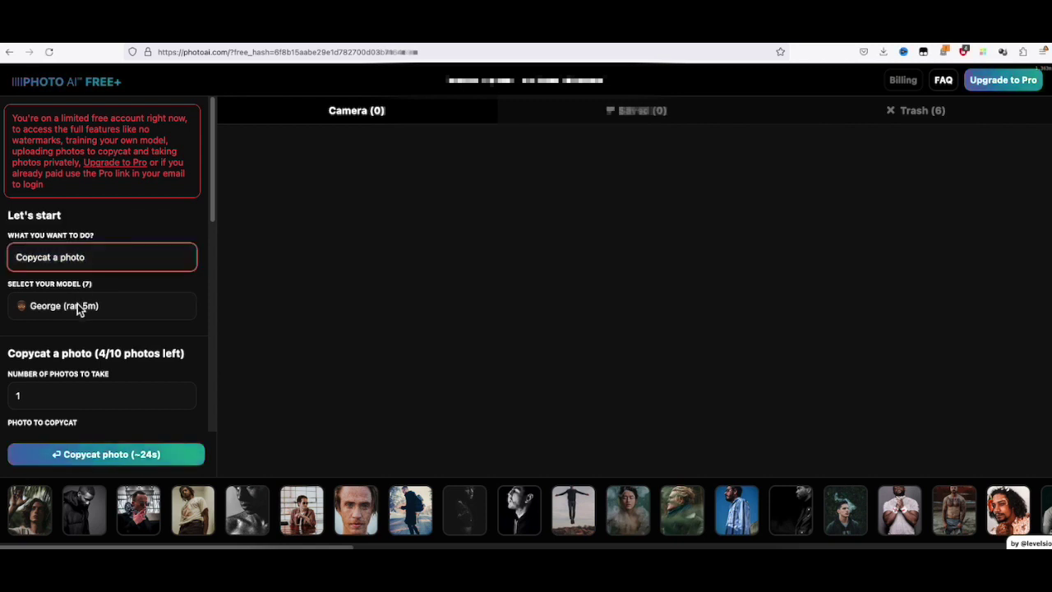
click(77, 305)
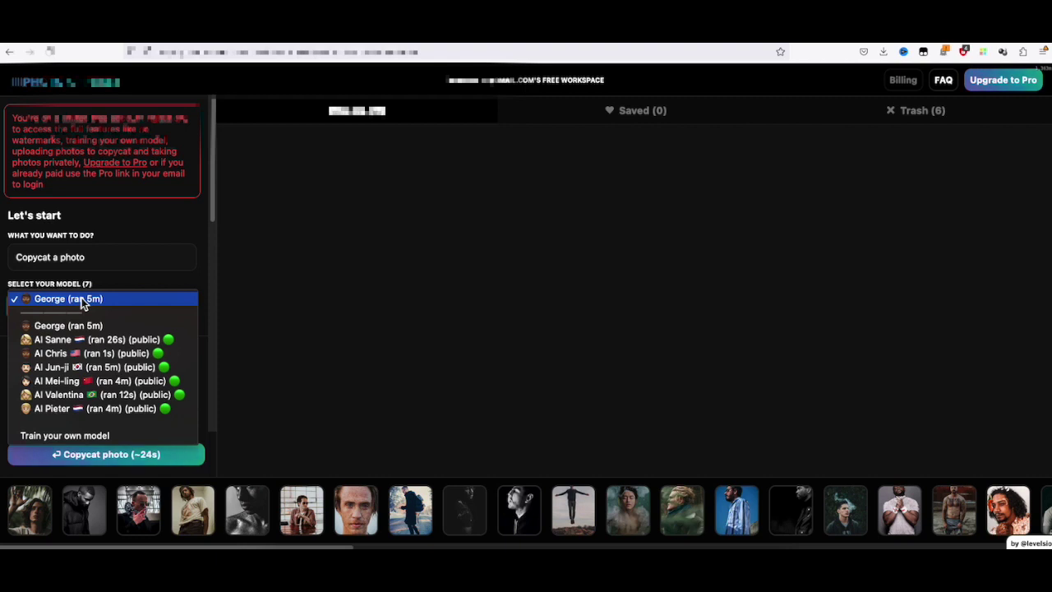
click(80, 301)
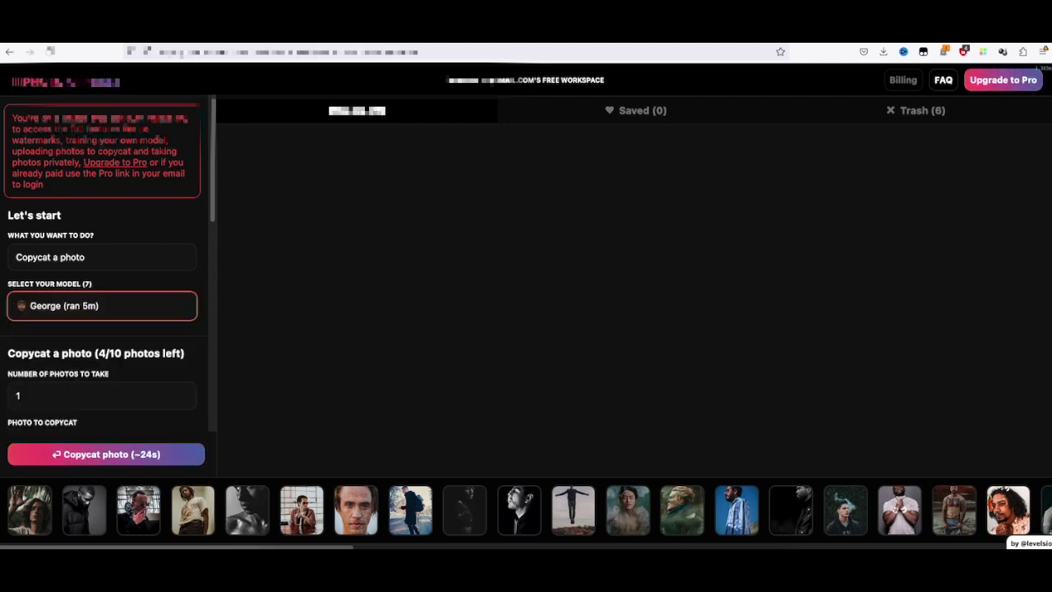
click(91, 396)
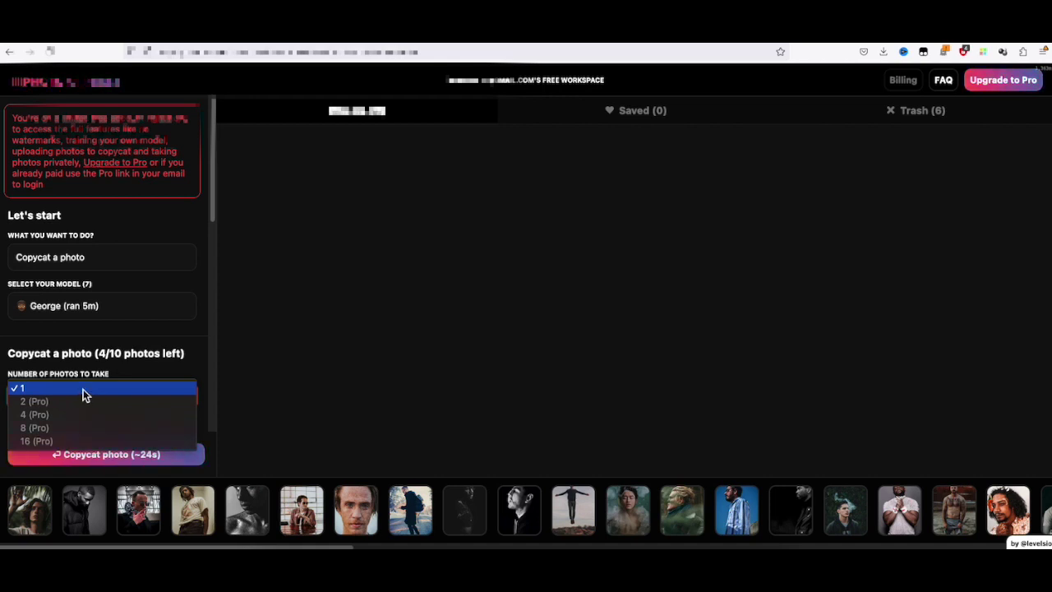
click(83, 389)
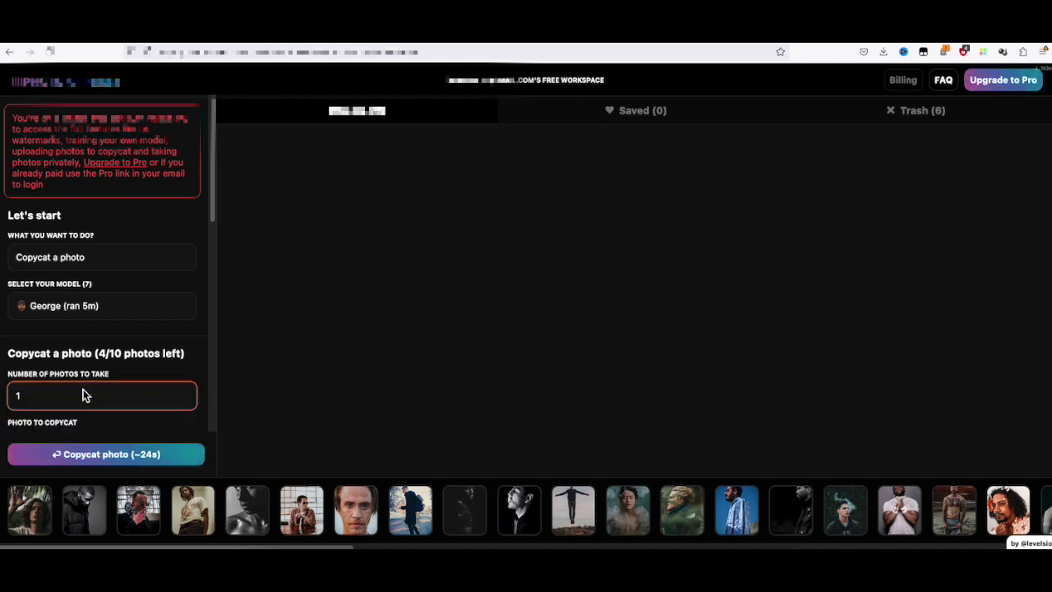
- Generate a copycat from the black-and-white seated man-in-polo reference
click(93, 528)
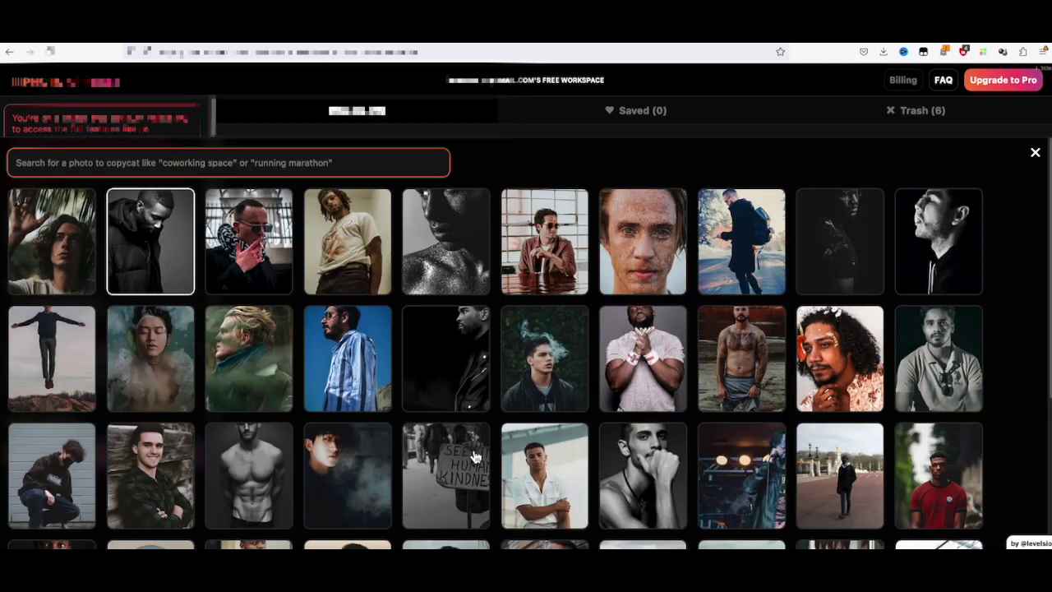
click(949, 374)
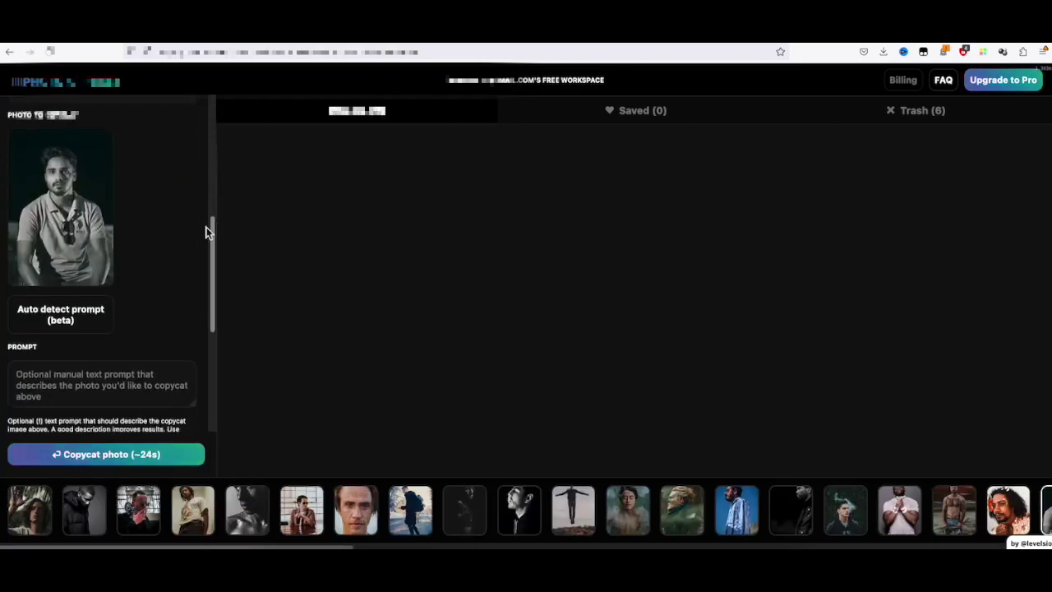
click(121, 459)
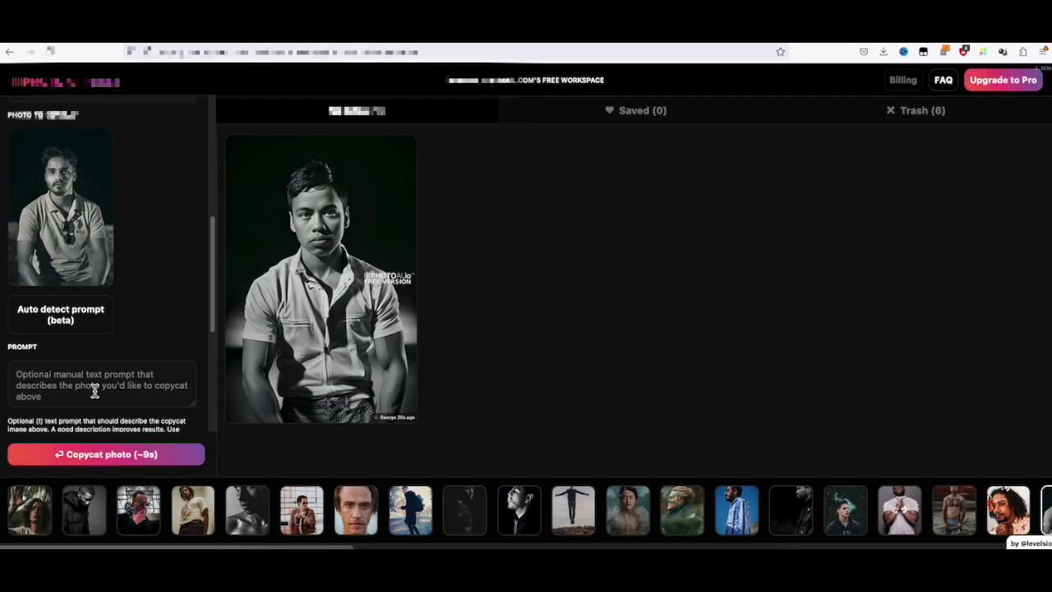
mouse_move(321, 280)
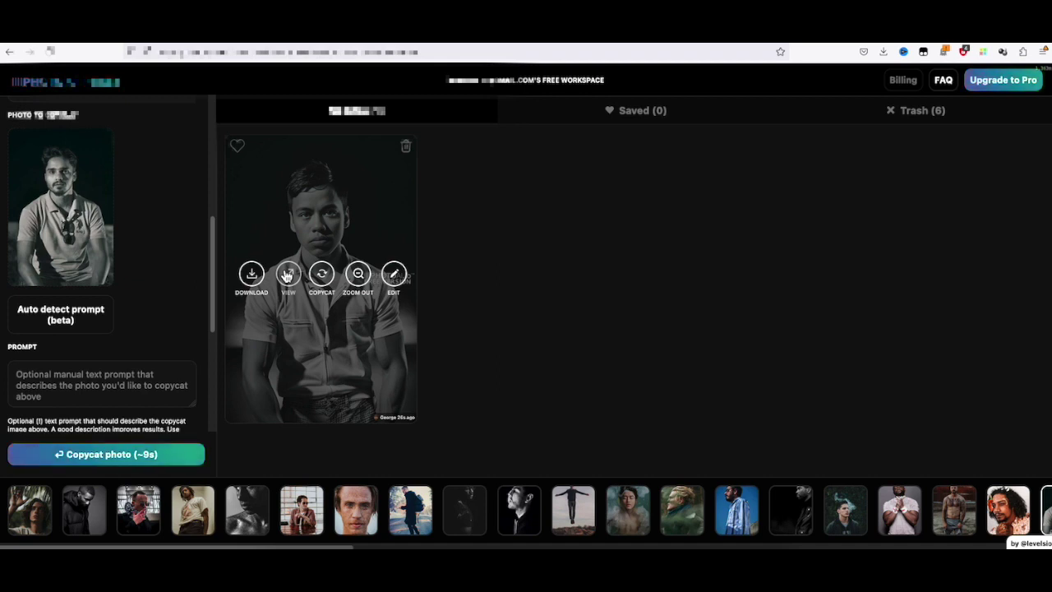
click(286, 275)
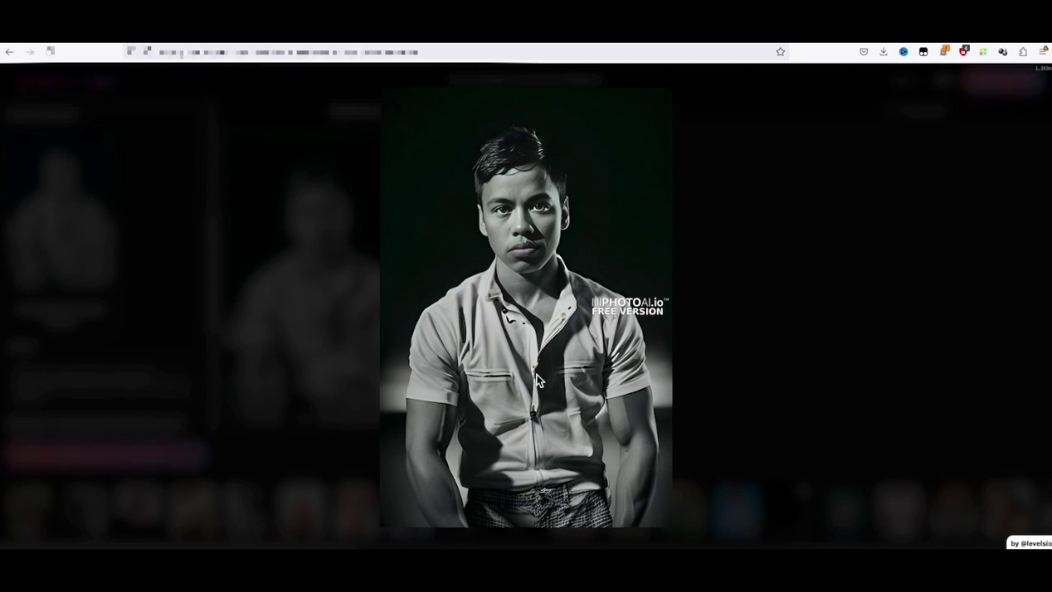
click(754, 365)
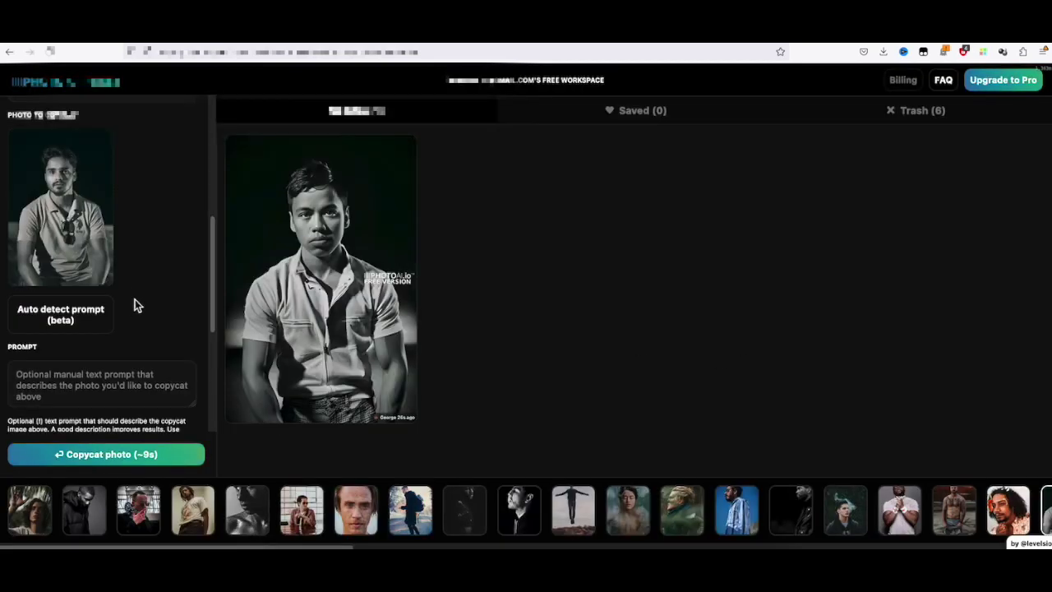
scroll(136, 298, up, 3)
scroll(136, 303, up, 1)
scroll(135, 300, up, 3)
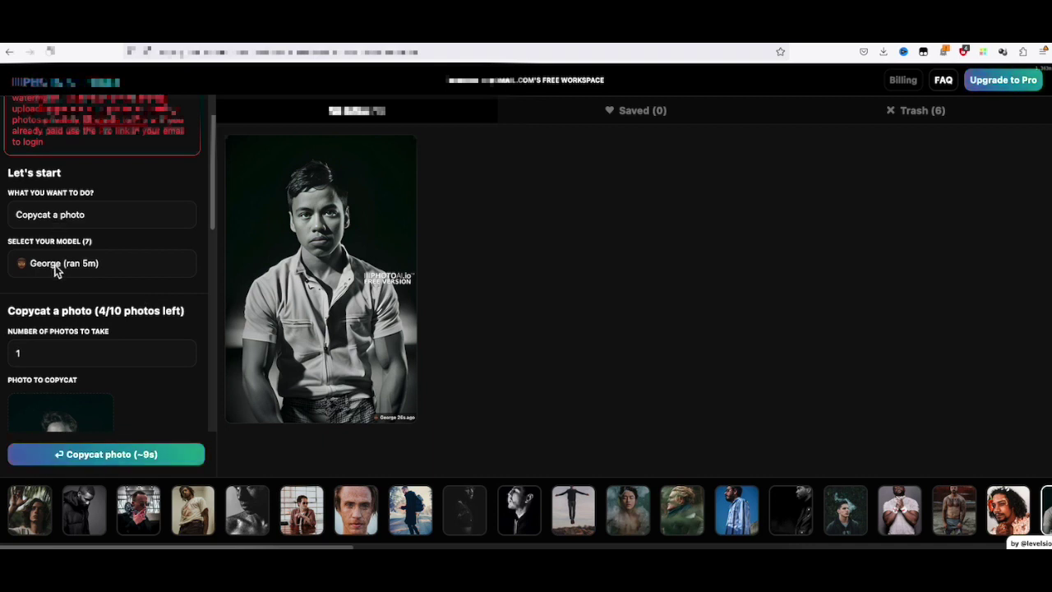
scroll(65, 280, down, 2)
scroll(65, 280, down, 4)
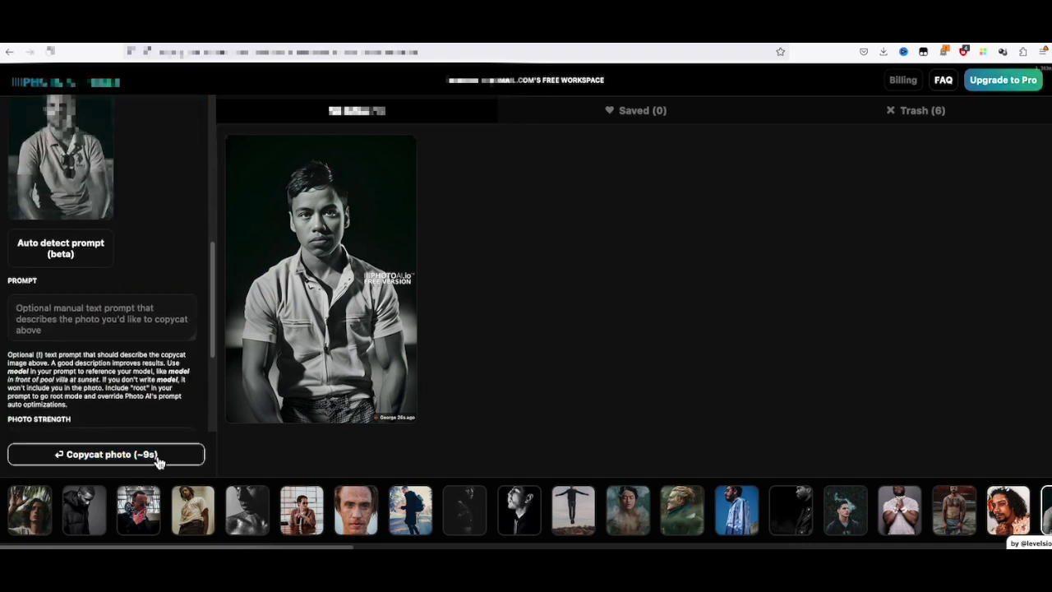
click(138, 509)
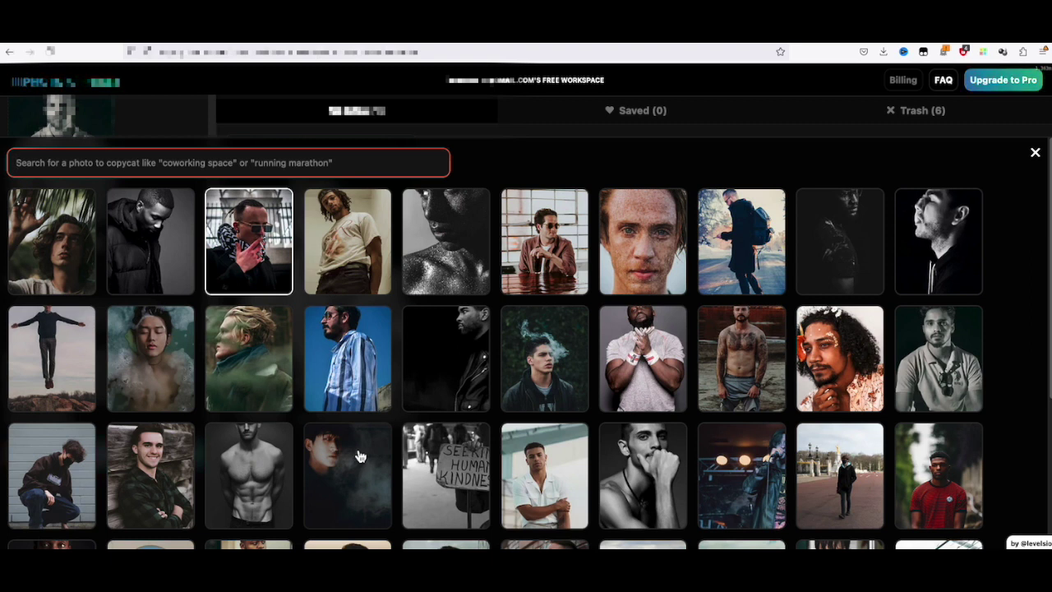
- Generate a close-up George portrait from the freckled-face reference, despite the Pro-only prompt alert
scroll(359, 454, down, 1)
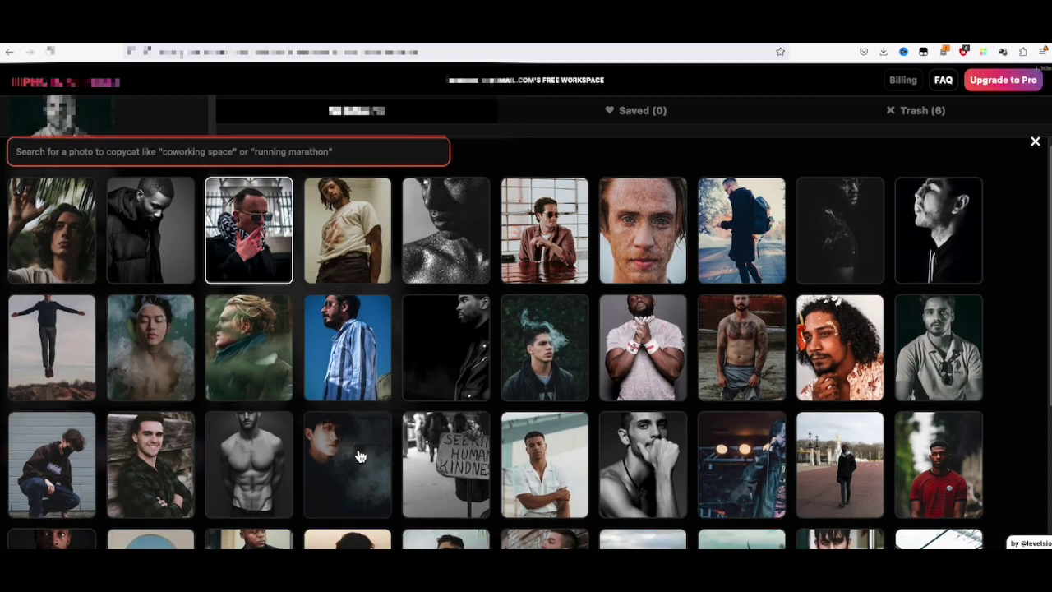
click(633, 251)
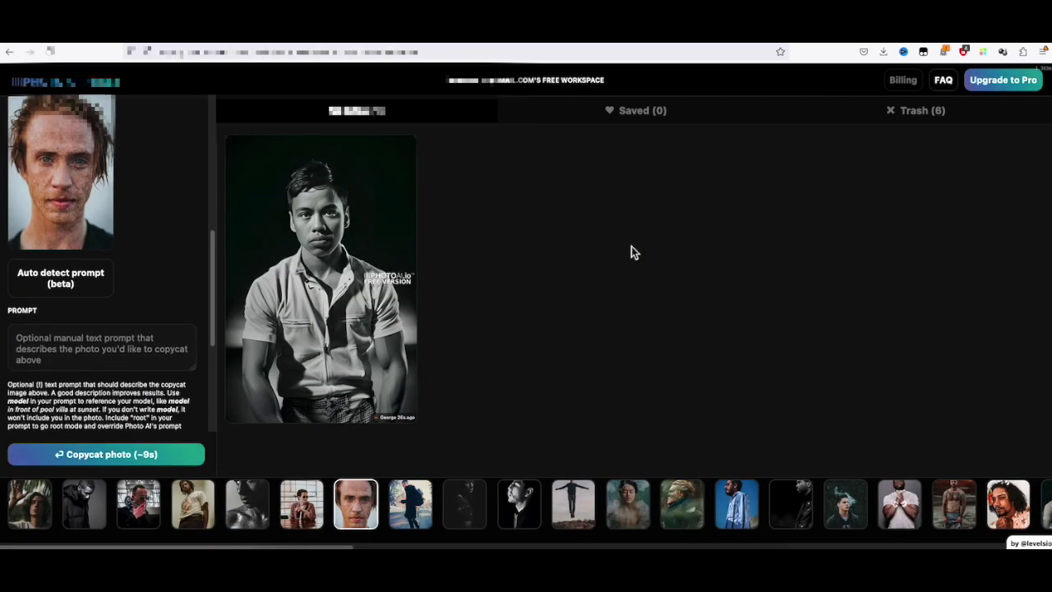
click(78, 386)
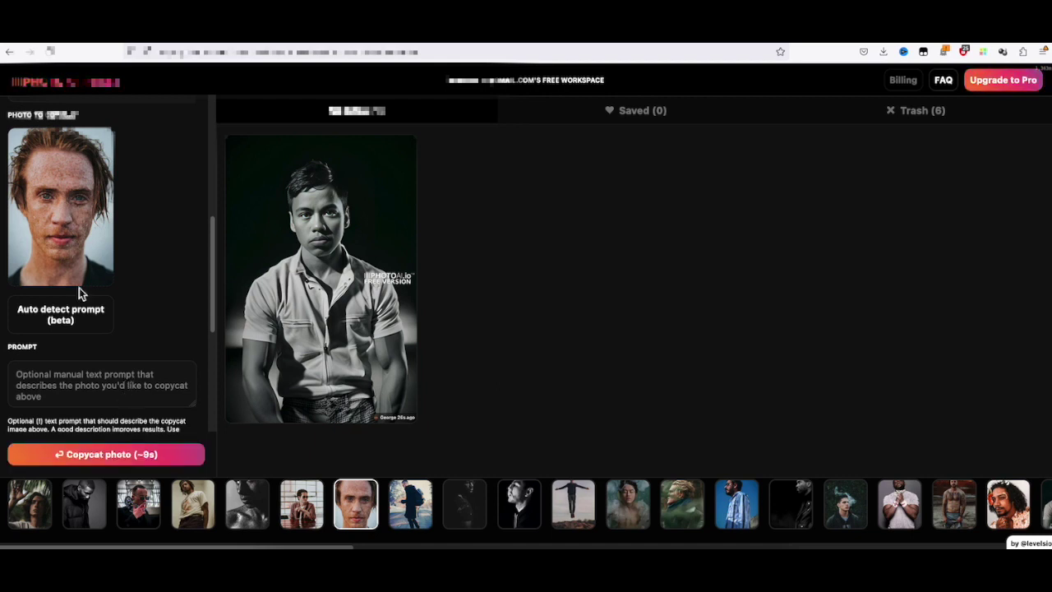
click(108, 456)
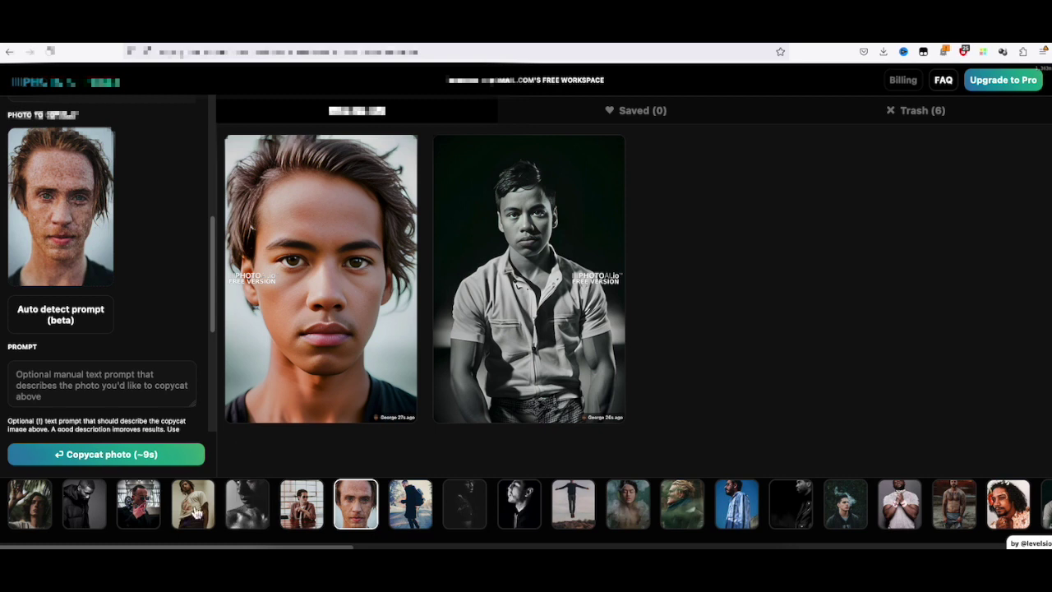
click(243, 518)
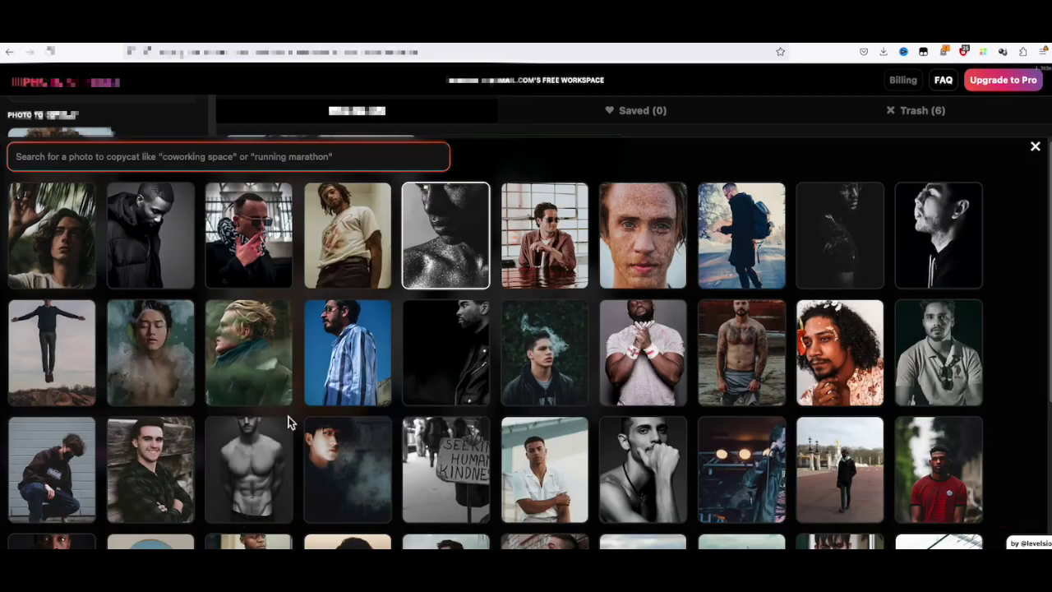
- Choose the red-shirt man leaning on a brick wall as the copycat reference
scroll(292, 426, down, 3)
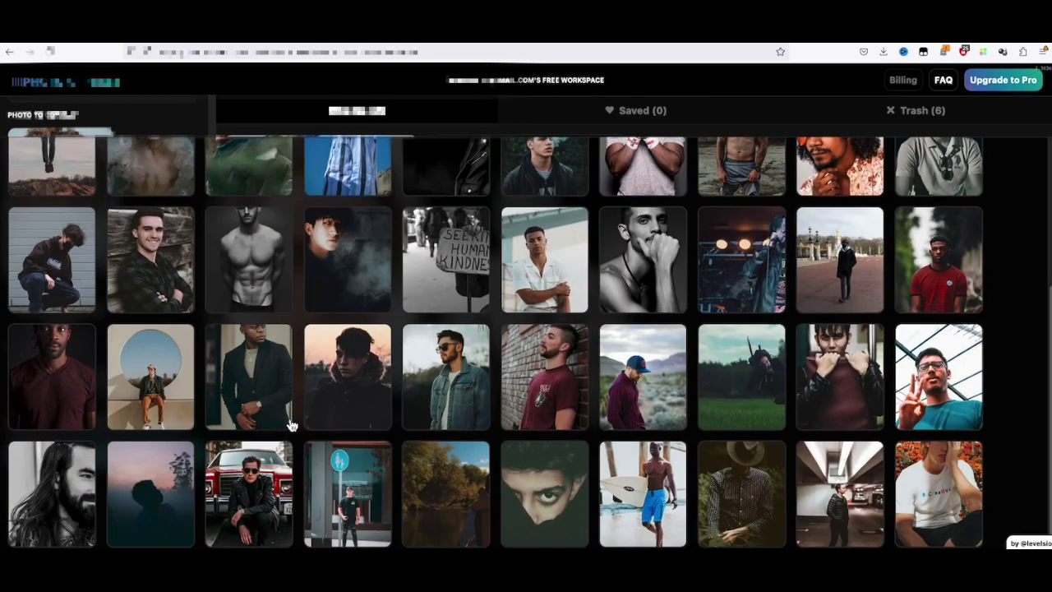
scroll(292, 425, down, 1)
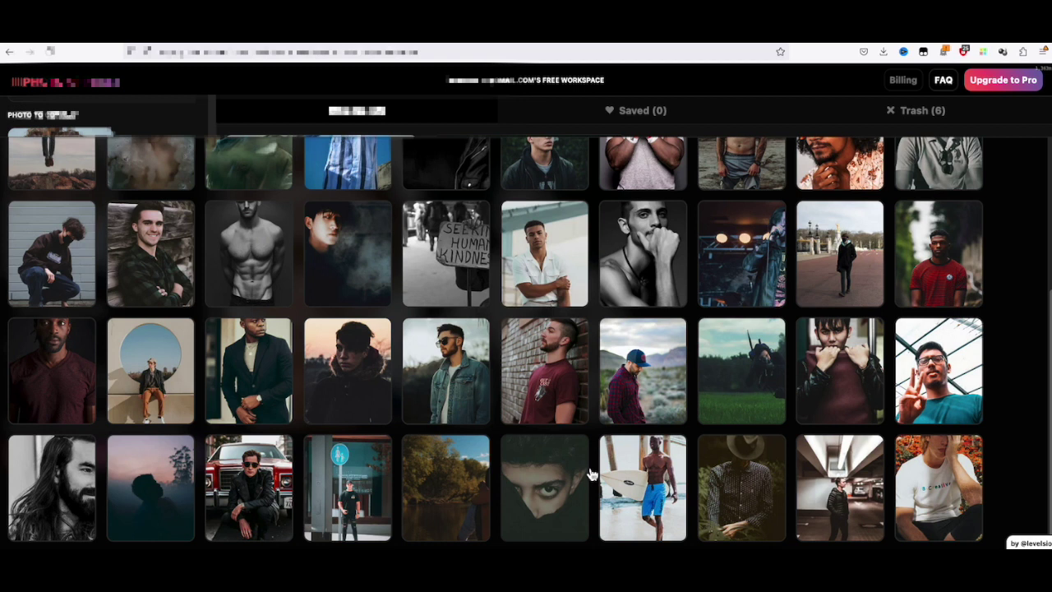
scroll(590, 475, up, 2)
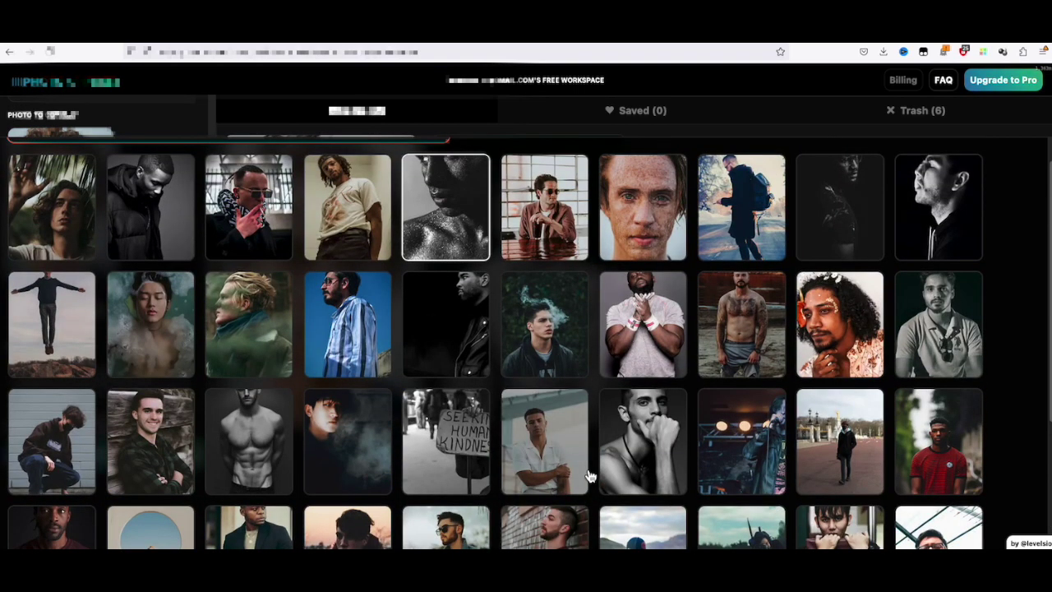
scroll(589, 475, up, 1)
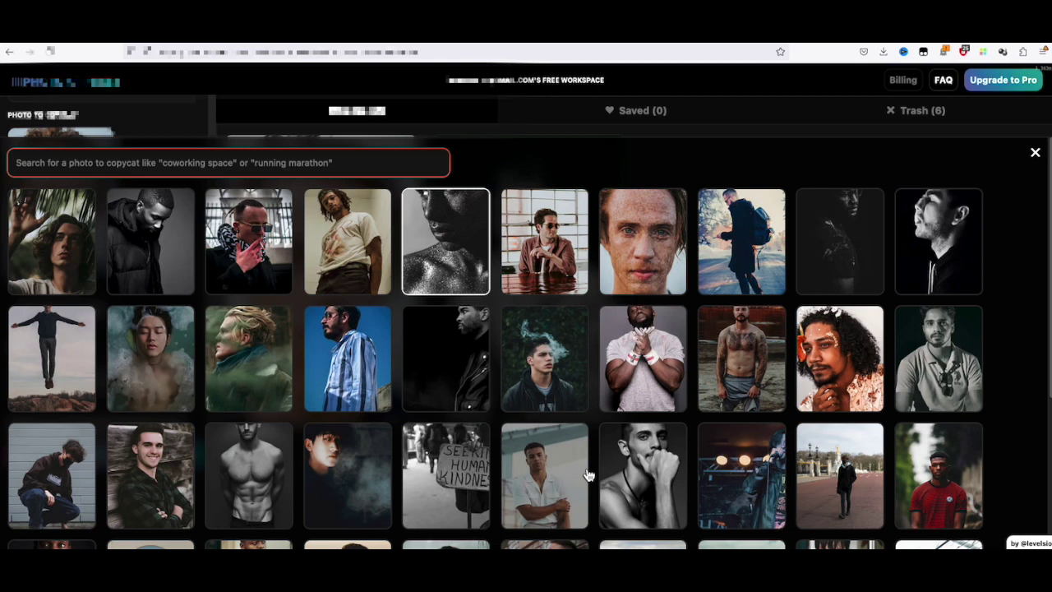
scroll(588, 475, down, 3)
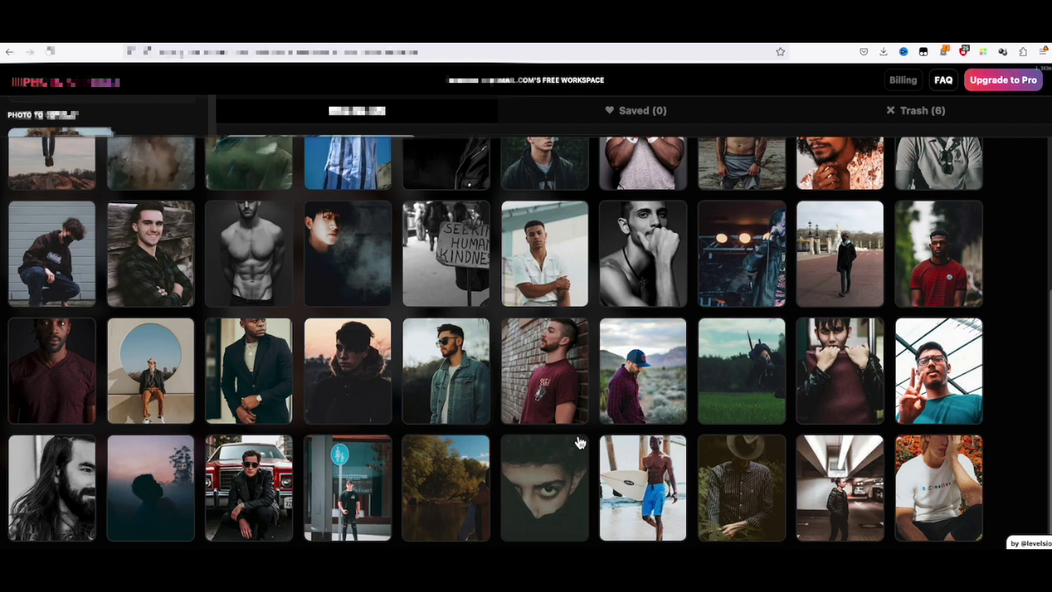
click(544, 366)
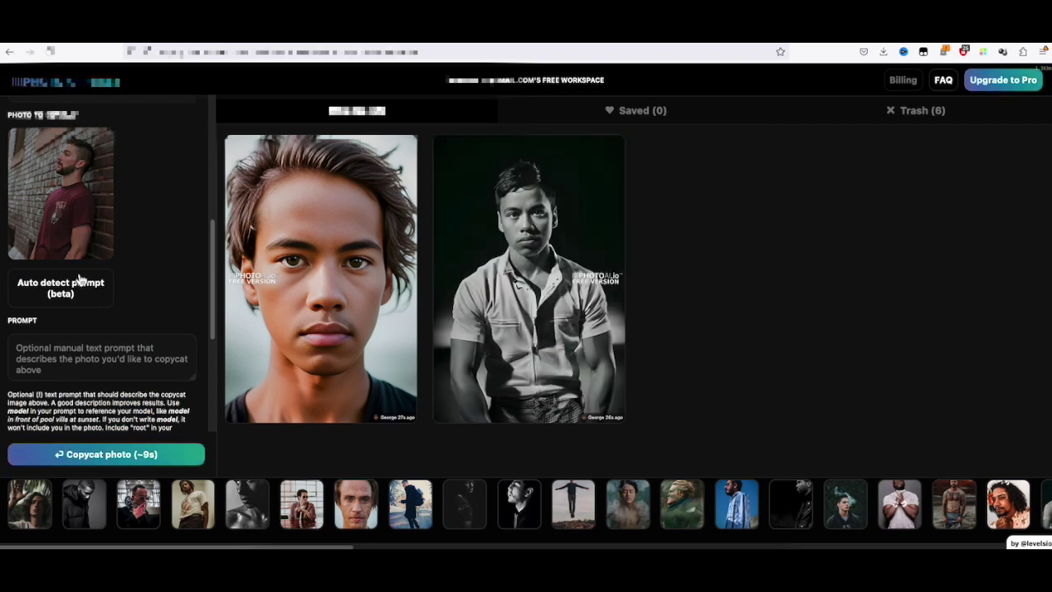
- Generate George's side portrait from the red-shirt brick-wall reference
click(120, 456)
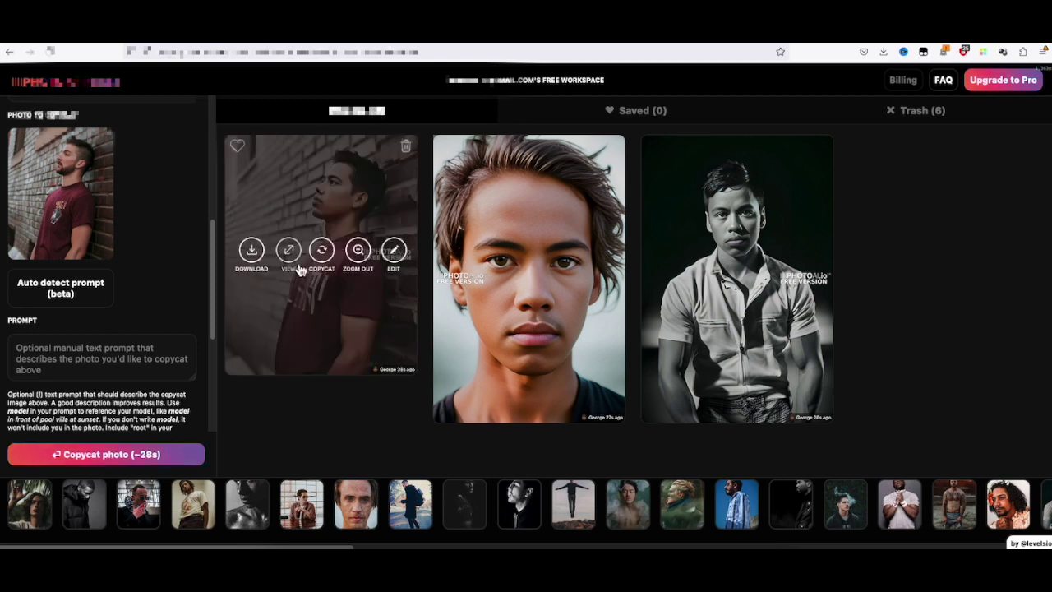
click(289, 260)
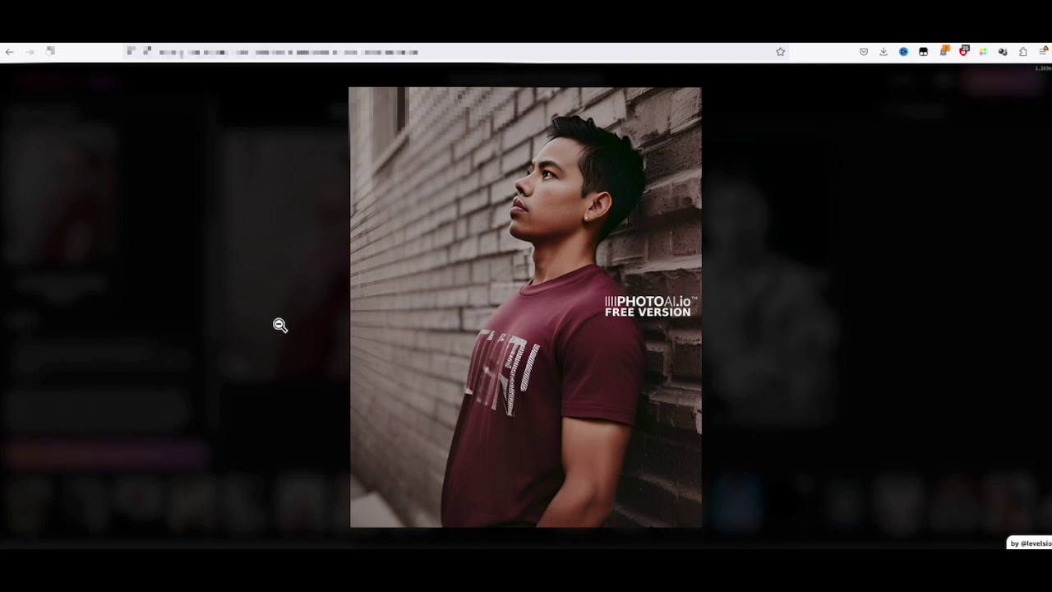
click(266, 234)
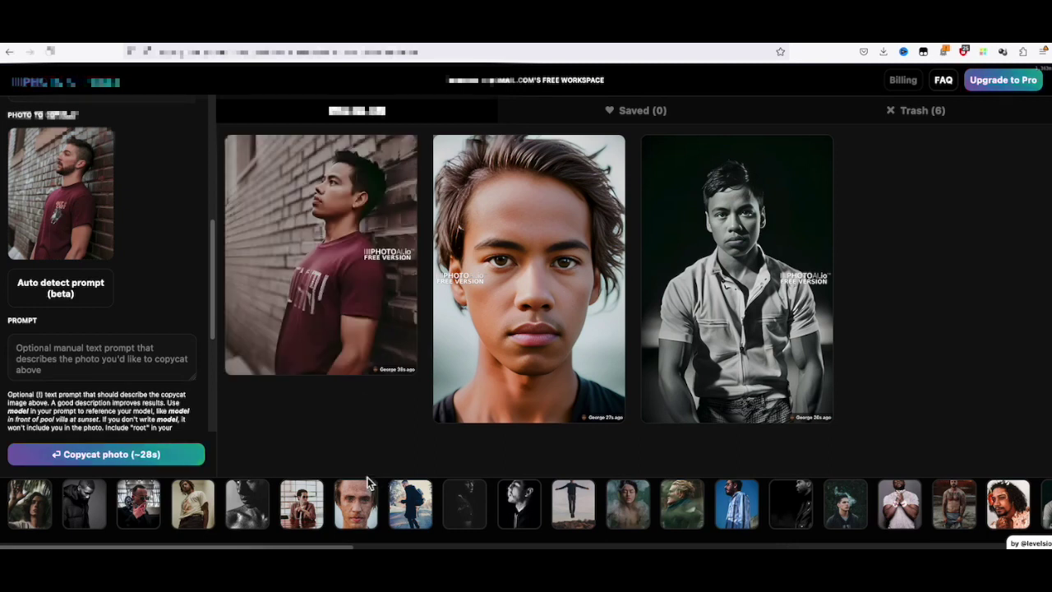